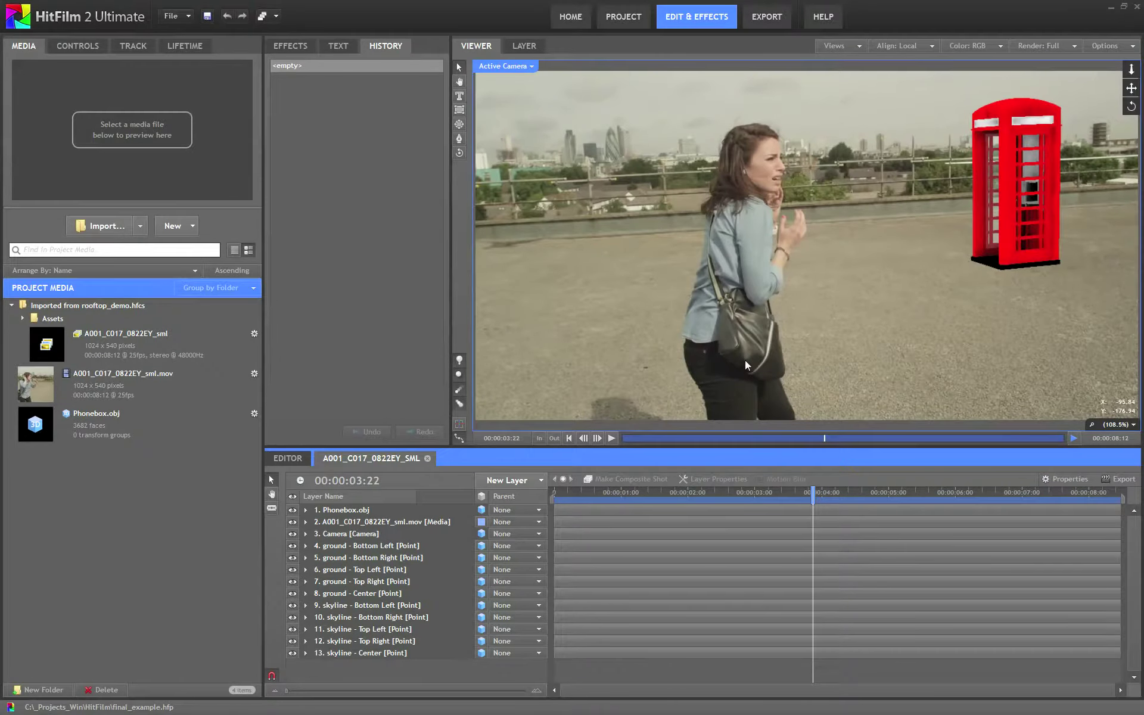
Show the 3D floor grid over the footage and add a new point layer to the composite shot.
{"action": "left_click", "coordinate": [459, 437]}
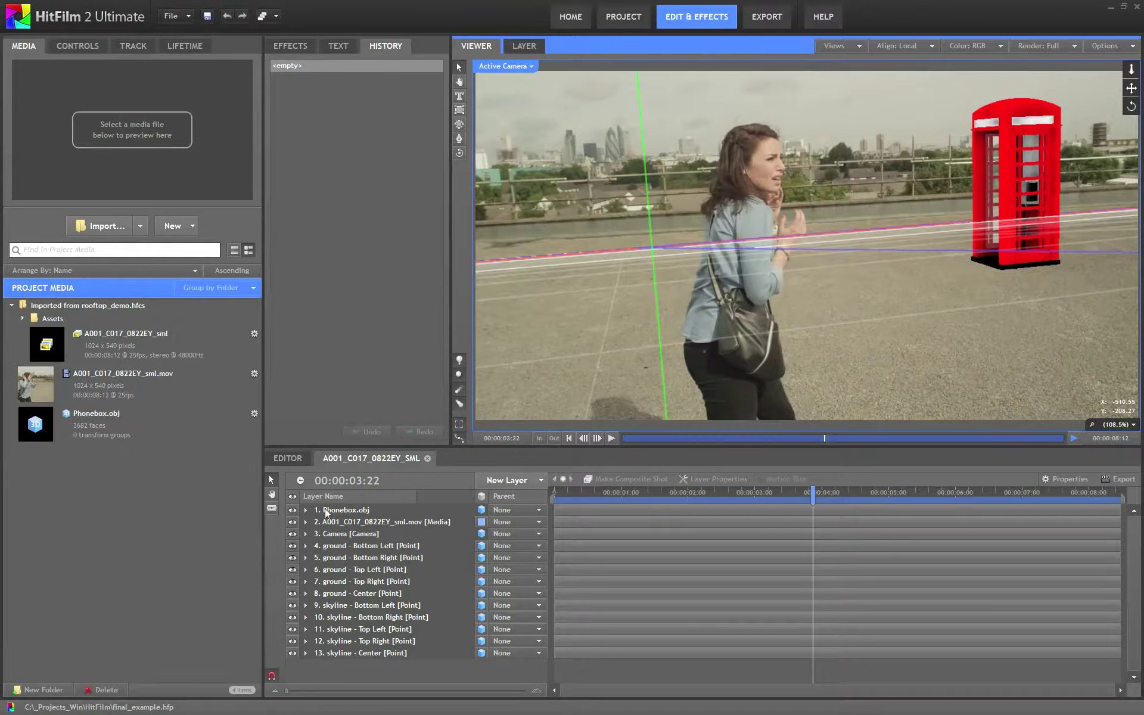
{"action": "left_click", "coordinate": [516, 478]}
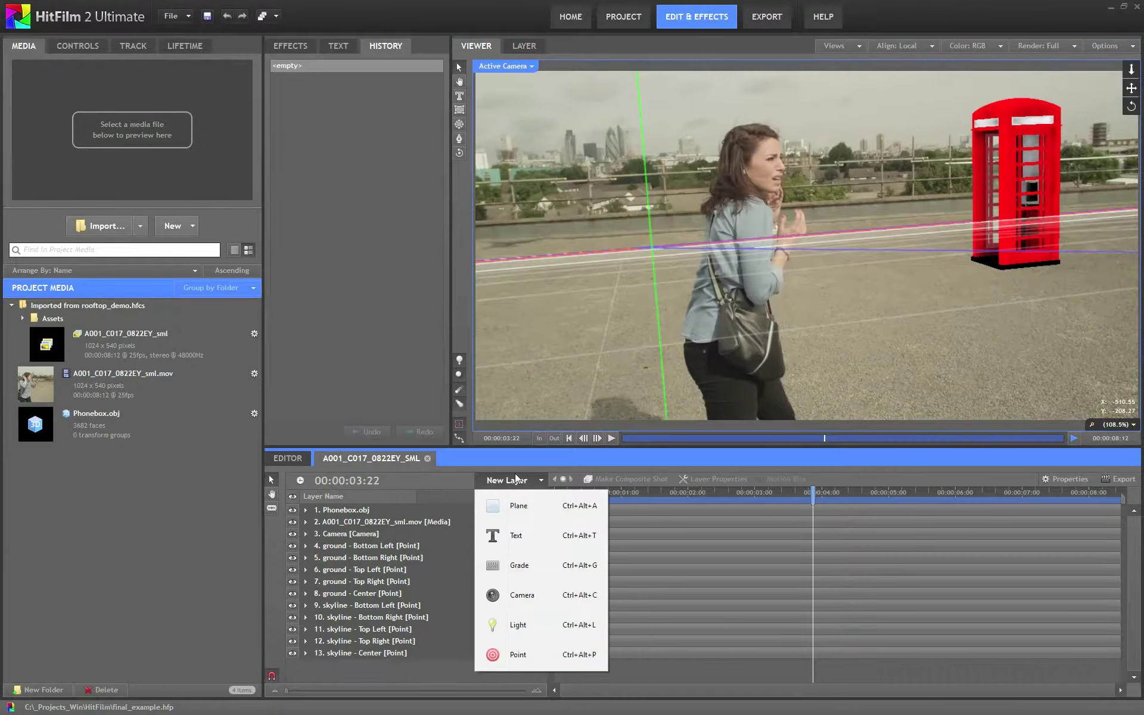
{"action": "left_click", "coordinate": [519, 655]}
Rename the new point layer as "Alignment point" and convert it to a 3D layer.
{"action": "right_click", "coordinate": [350, 515]}
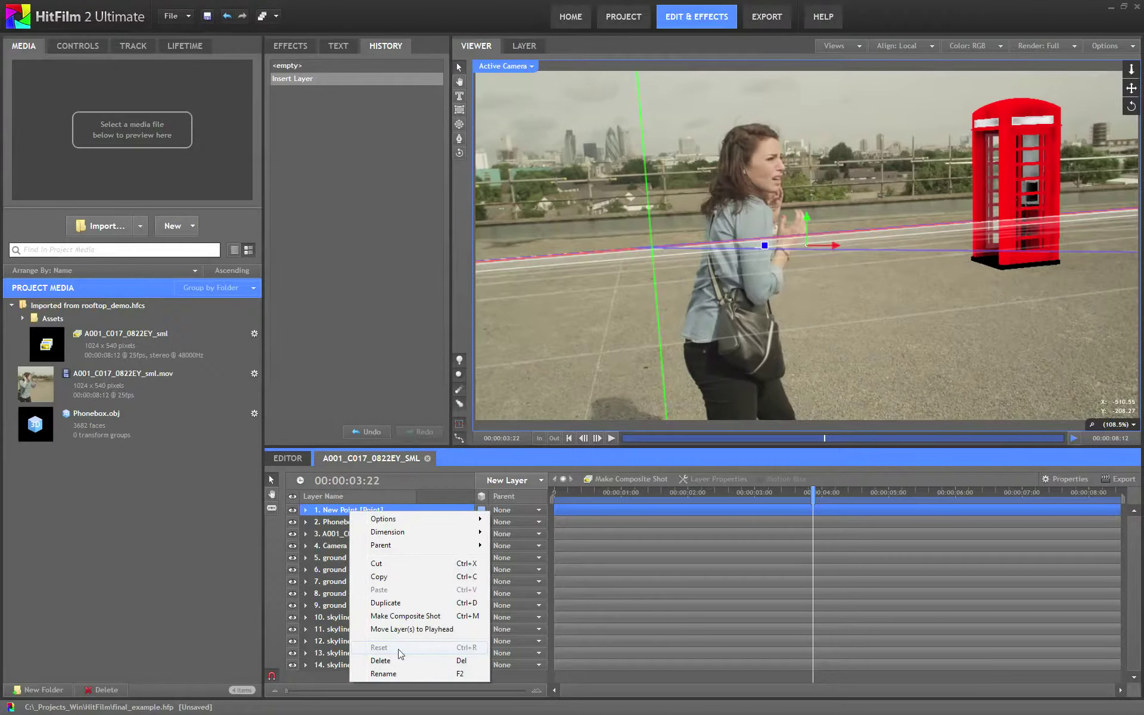
{"action": "left_click", "coordinate": [396, 670]}
{"action": "type", "text": "Al"}
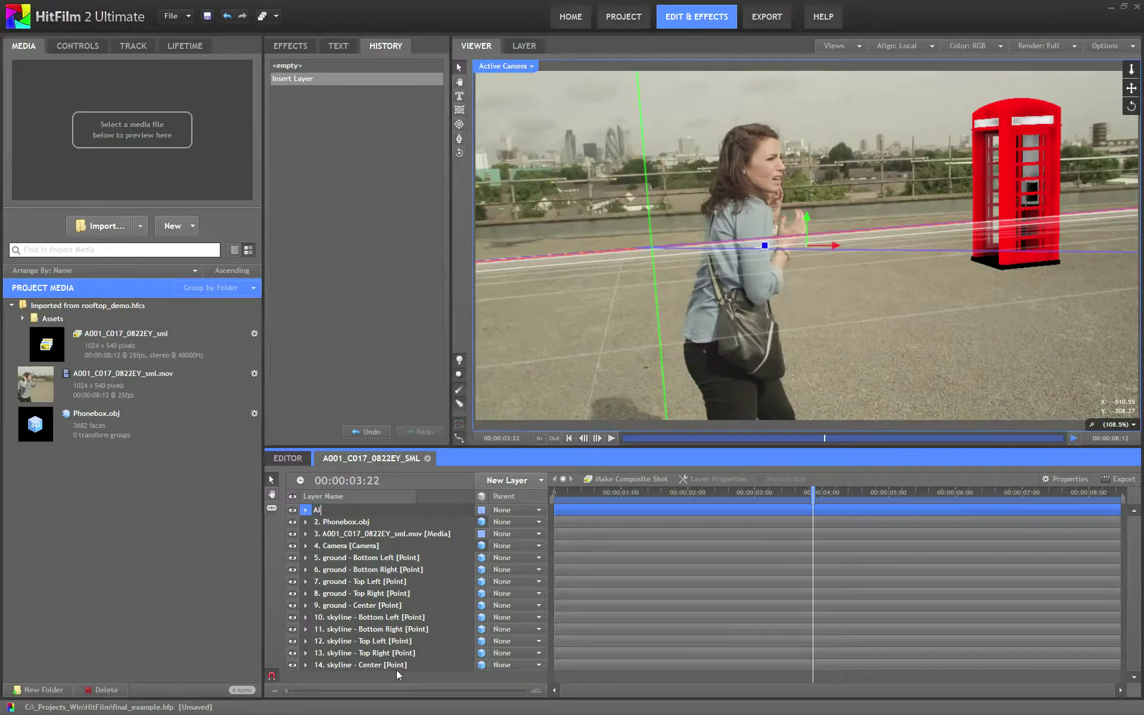
{"action": "type", "text": "ignment point"}
{"action": "key", "text": "Return"}
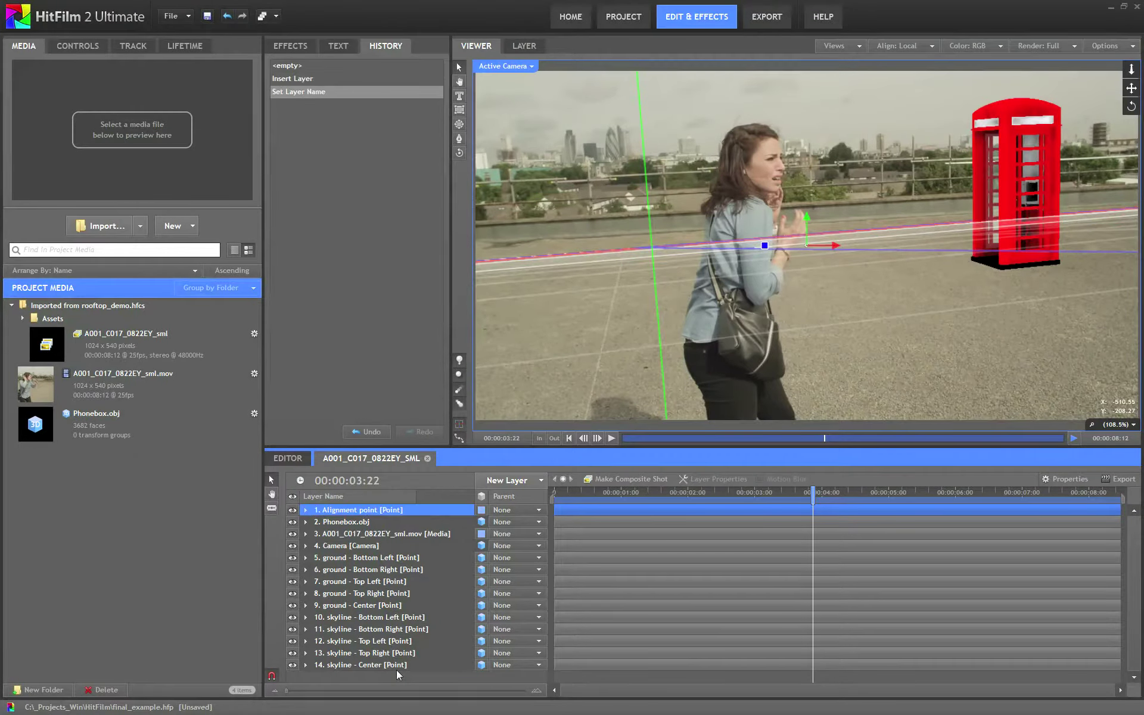
{"action": "left_click", "coordinate": [481, 510]}
{"action": "left_click", "coordinate": [492, 543]}
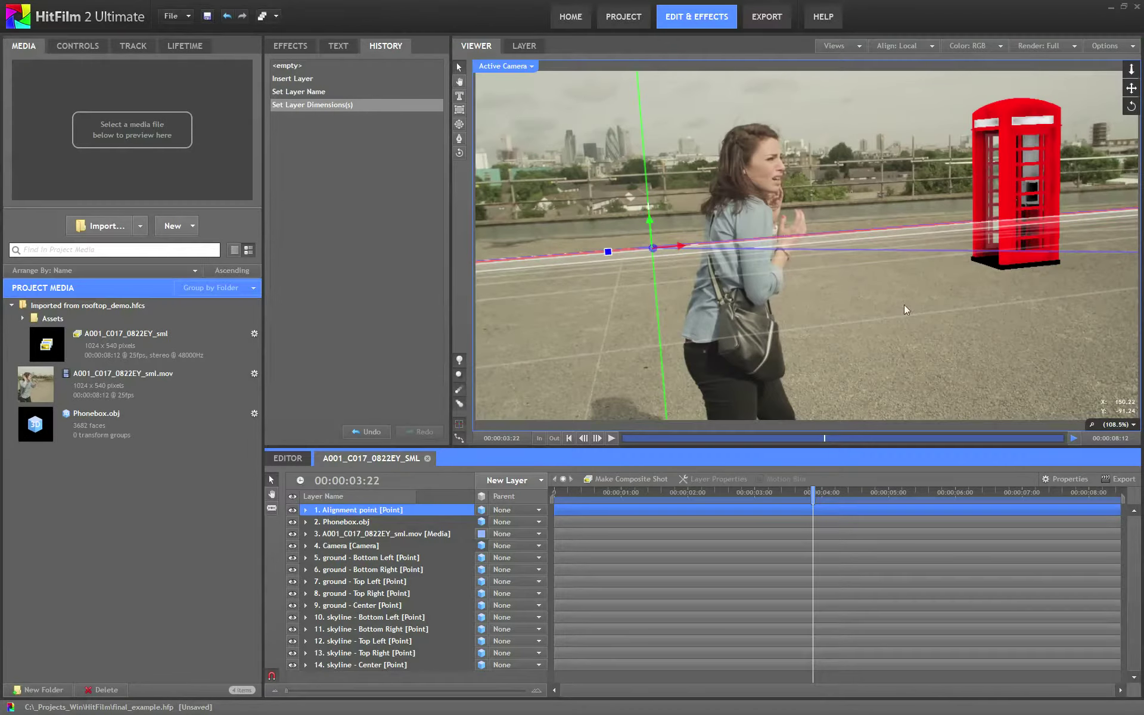
Parent the Phonebox.obj layer, the camera and all ground and skyline points to the Alignment point.
{"action": "left_click", "coordinate": [347, 523]}
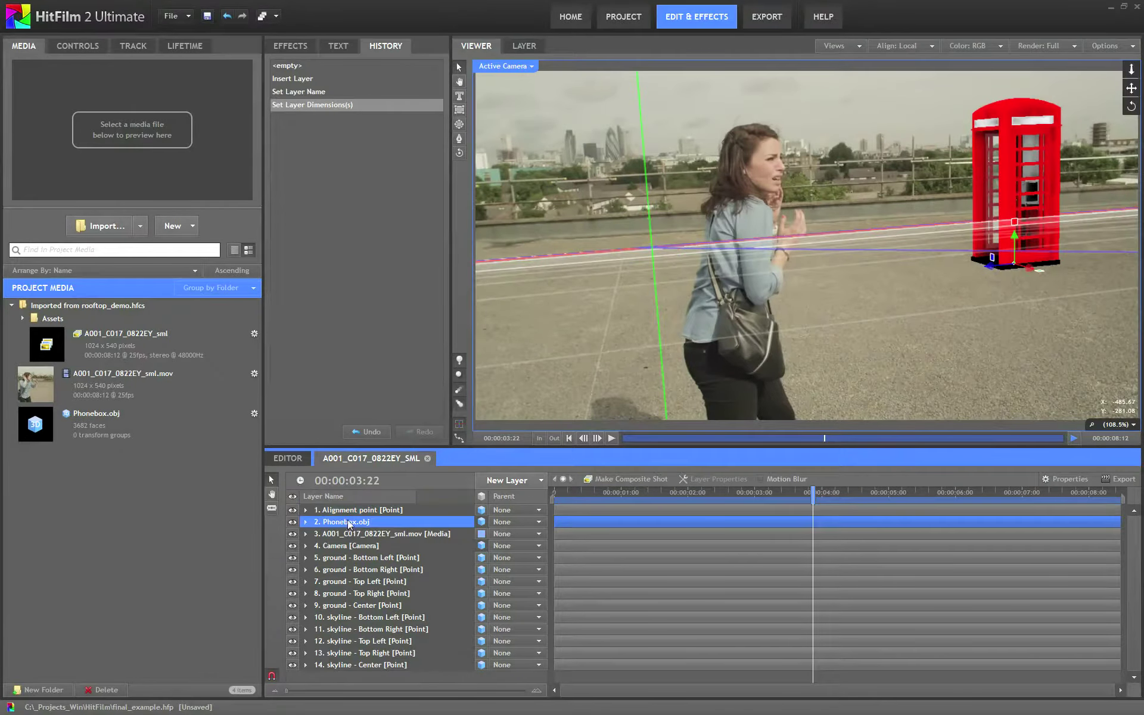
{"action": "left_click", "coordinate": [334, 553], "text": "ctrl"}
{"action": "left_click", "coordinate": [336, 559], "text": "ctrl"}
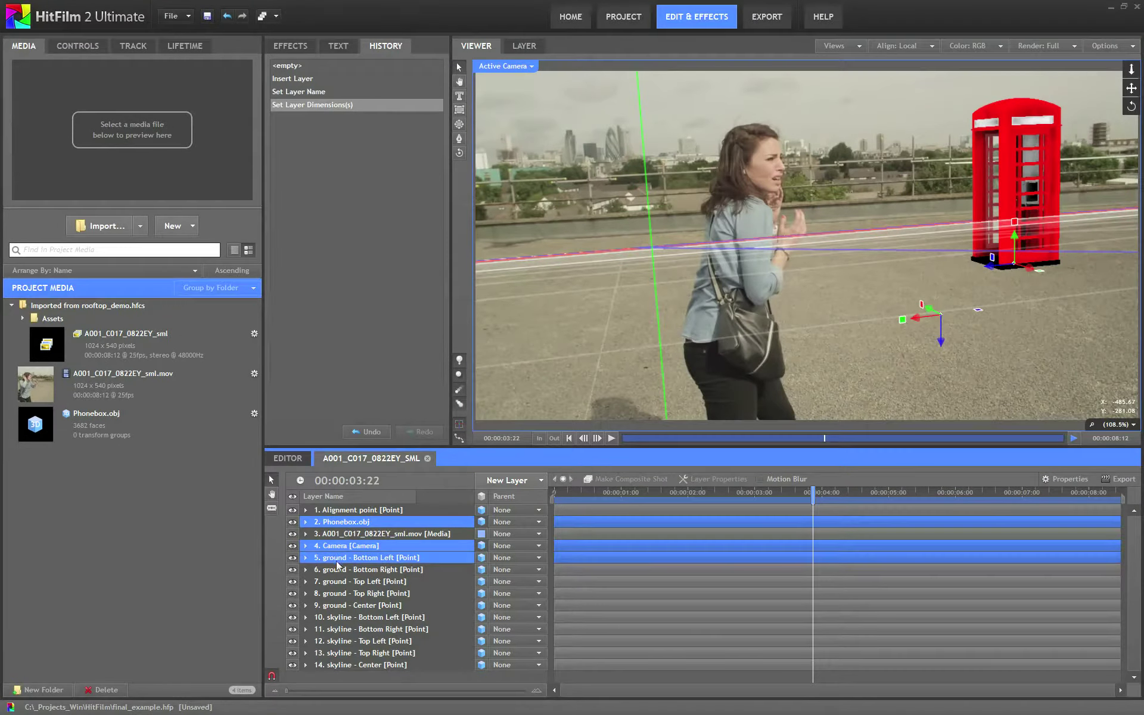
{"action": "left_click", "coordinate": [334, 570], "text": "ctrl"}
{"action": "left_click", "coordinate": [331, 582], "text": "ctrl"}
{"action": "left_click", "coordinate": [331, 594], "text": "ctrl"}
{"action": "left_click", "coordinate": [330, 607], "text": "ctrl"}
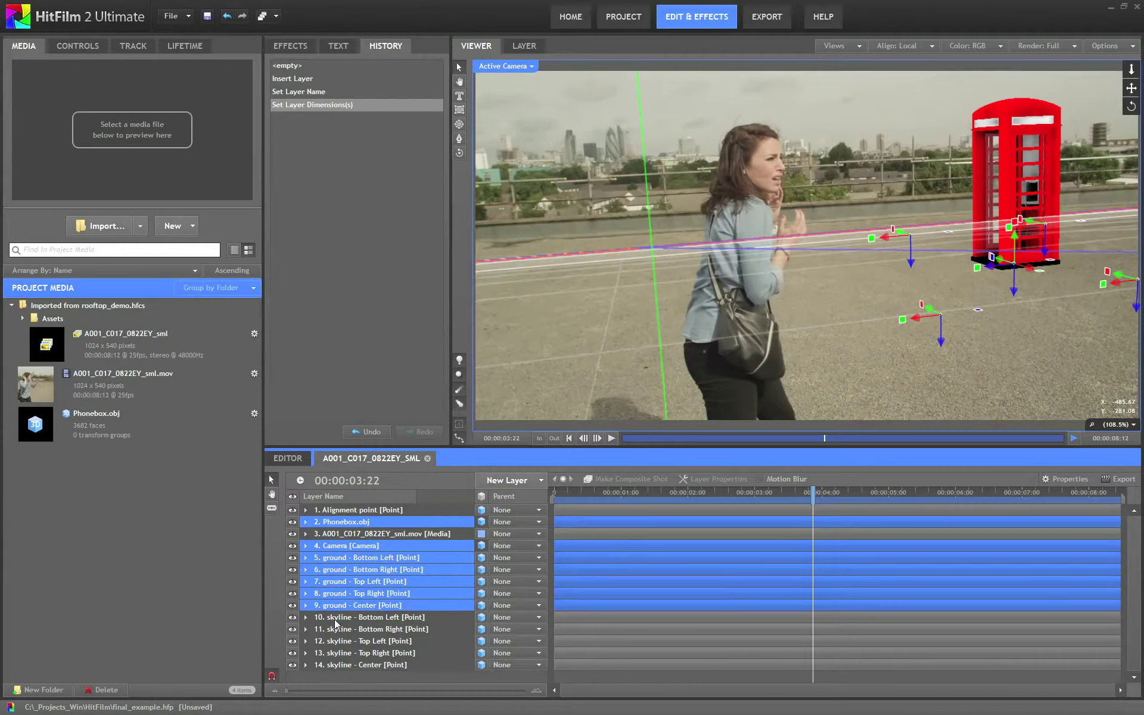
{"action": "left_click", "coordinate": [335, 618], "text": "ctrl"}
{"action": "left_click", "coordinate": [336, 630], "text": "ctrl"}
{"action": "left_click", "coordinate": [336, 642], "text": "ctrl"}
{"action": "left_click", "coordinate": [337, 653], "text": "ctrl"}
{"action": "left_click", "coordinate": [339, 666], "text": "ctrl"}
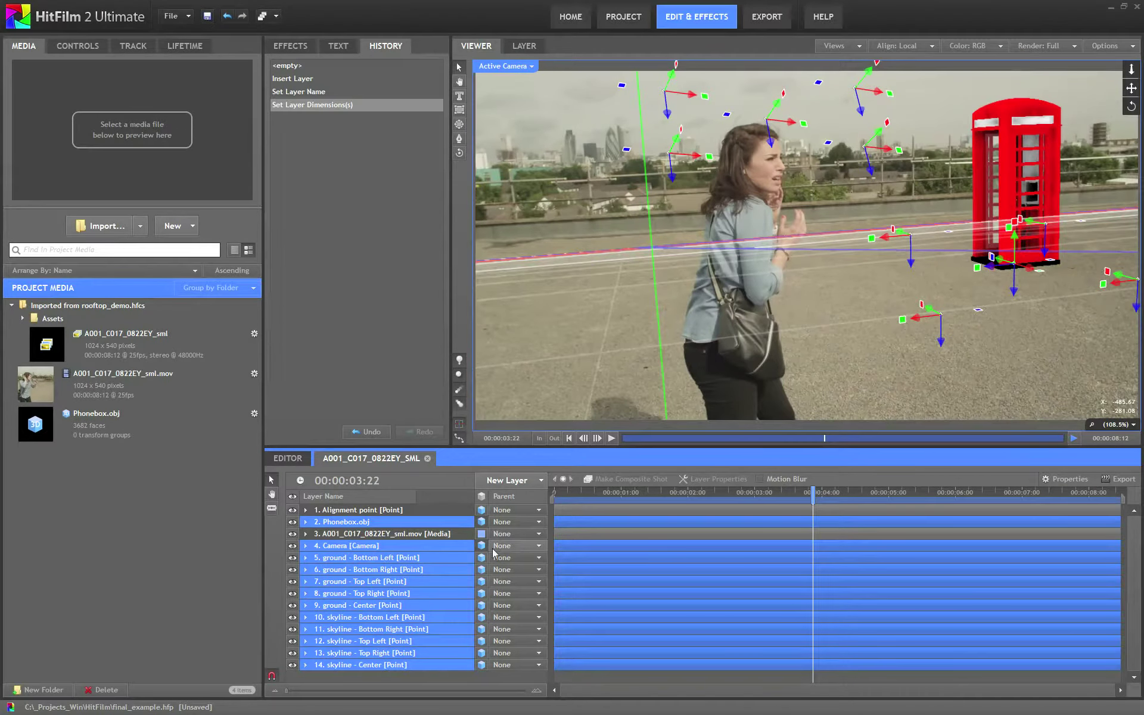
{"action": "left_click", "coordinate": [539, 522]}
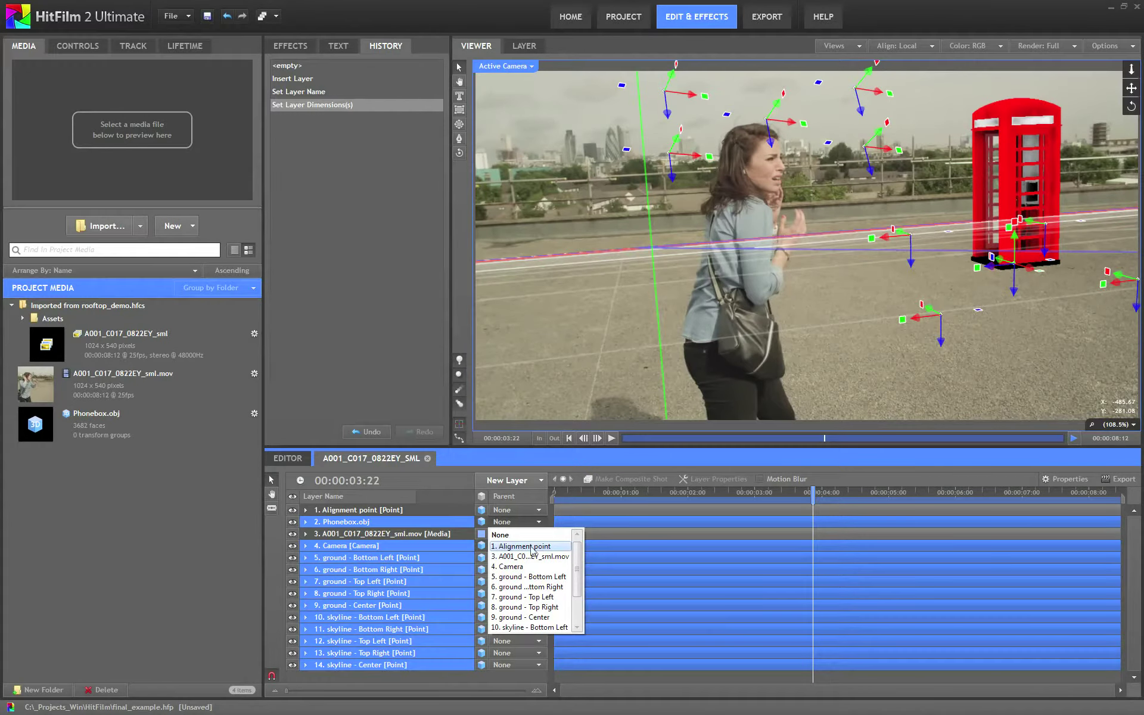
{"action": "left_click", "coordinate": [533, 547]}
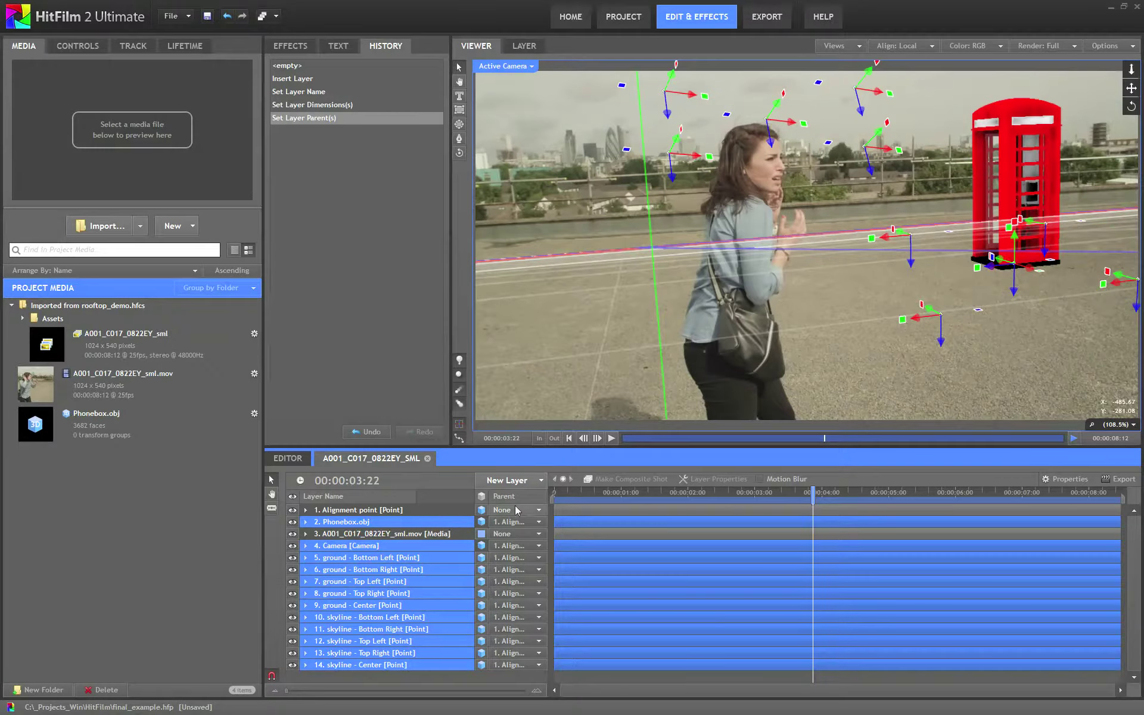
Expand the Alignment point's transform properties and set its orientation to 6° on X and -2° on Z.
{"action": "left_click", "coordinate": [406, 511]}
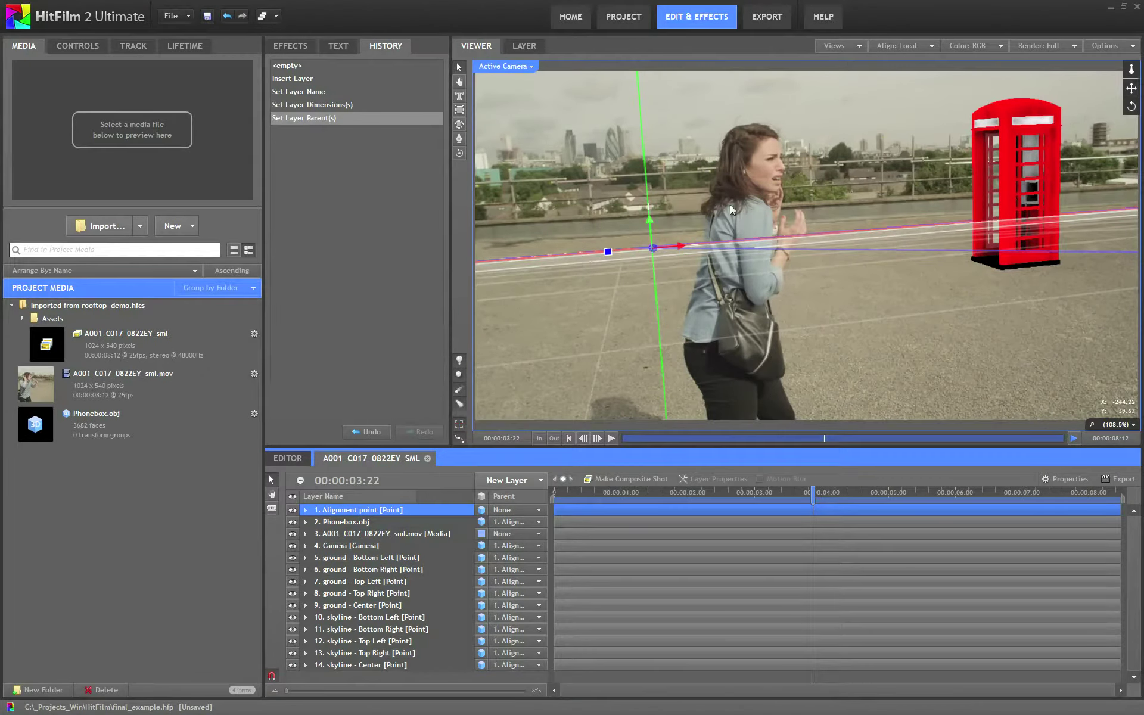
{"action": "left_click", "coordinate": [306, 510]}
{"action": "left_click", "coordinate": [316, 522]}
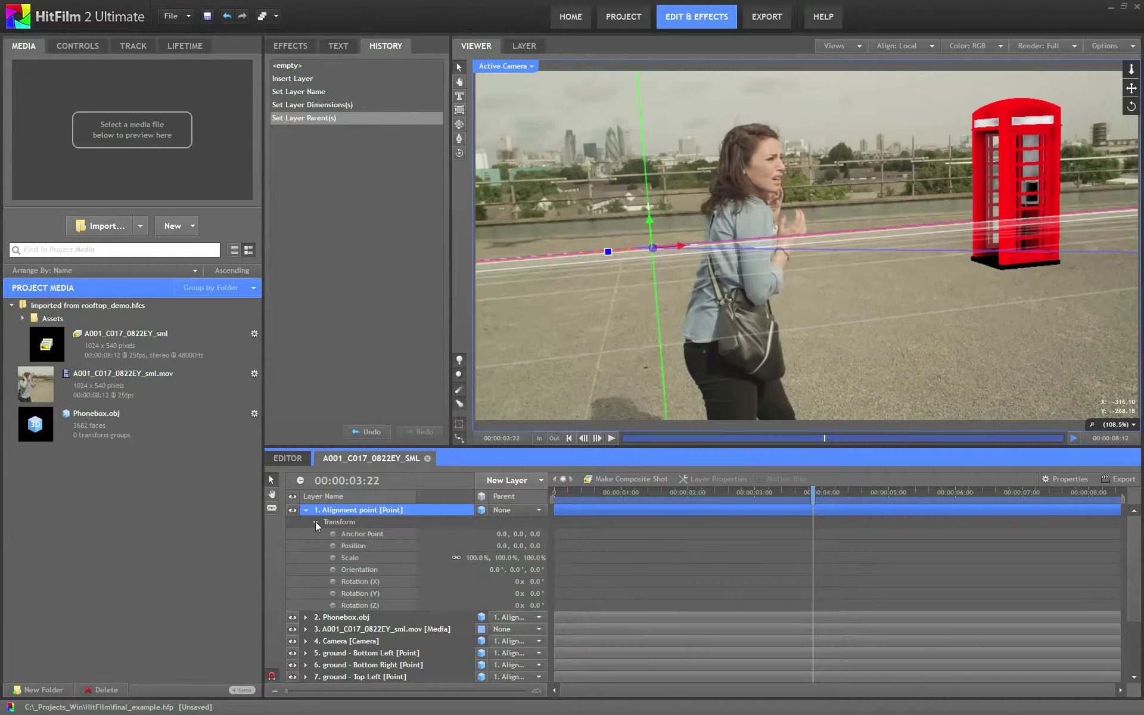
{"action": "left_click", "coordinate": [363, 570]}
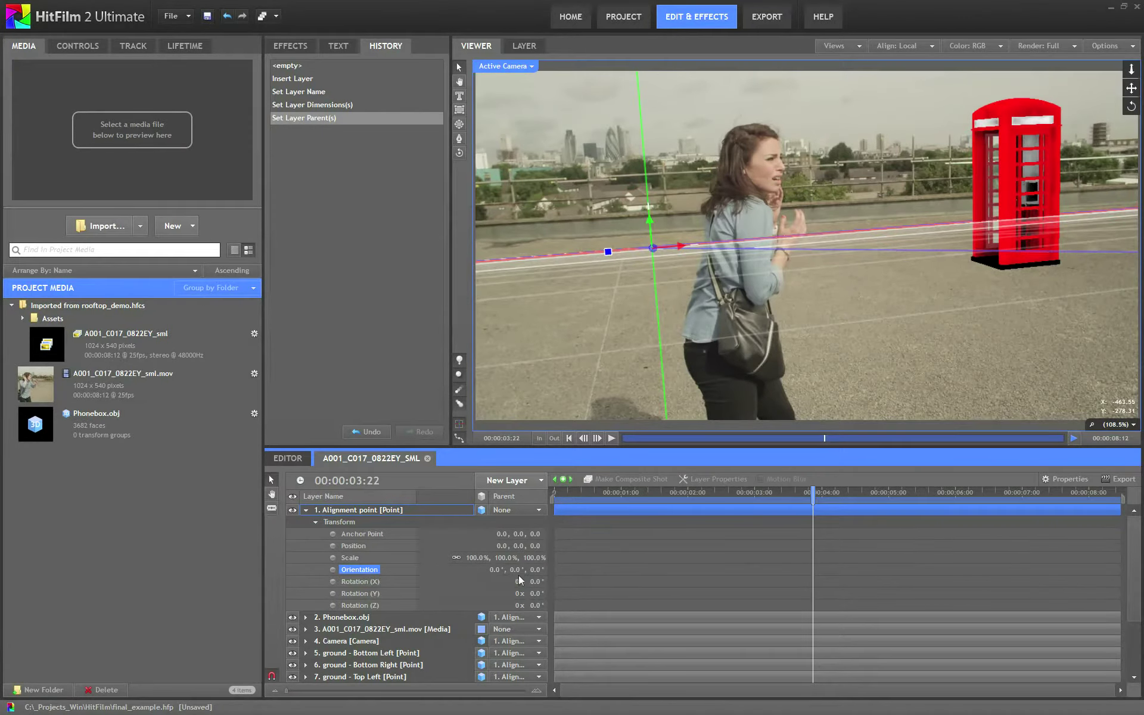
{"action": "left_click_drag", "start_coordinate": [494, 574], "coordinate": [534, 572]}
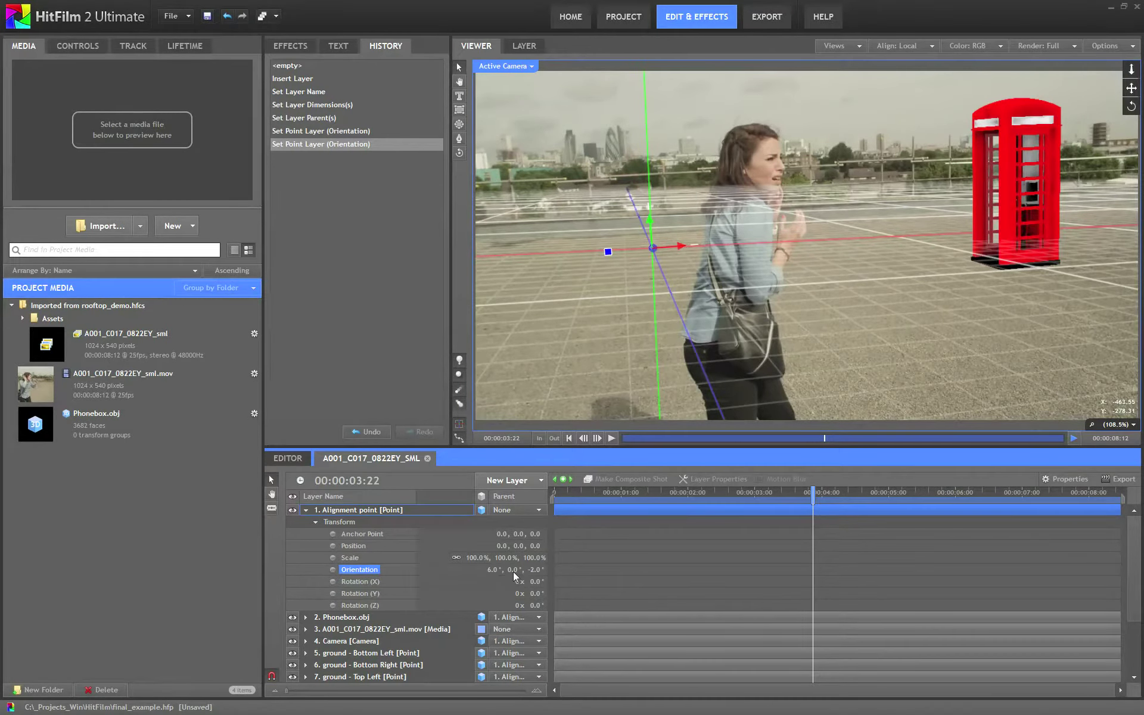
Refine the Alignment point's orientation to 7.0°, -7.0°, -2.0° so the floor grid matches the rooftop surface.
{"action": "left_click_drag", "start_coordinate": [513, 571], "coordinate": [506, 572]}
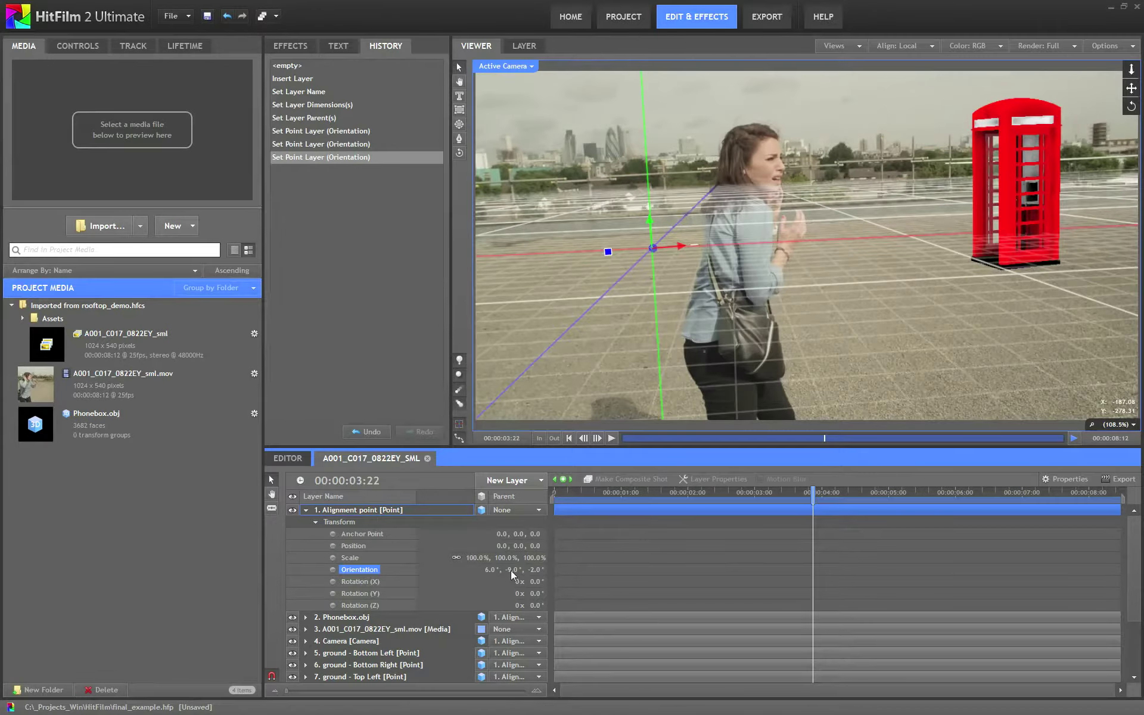
{"action": "mouse_move", "coordinate": [510, 570]}
{"action": "left_mouse_down"}
{"action": "mouse_move", "coordinate": [503, 559]}
{"action": "mouse_move", "coordinate": [489, 574]}
{"action": "left_mouse_up"}
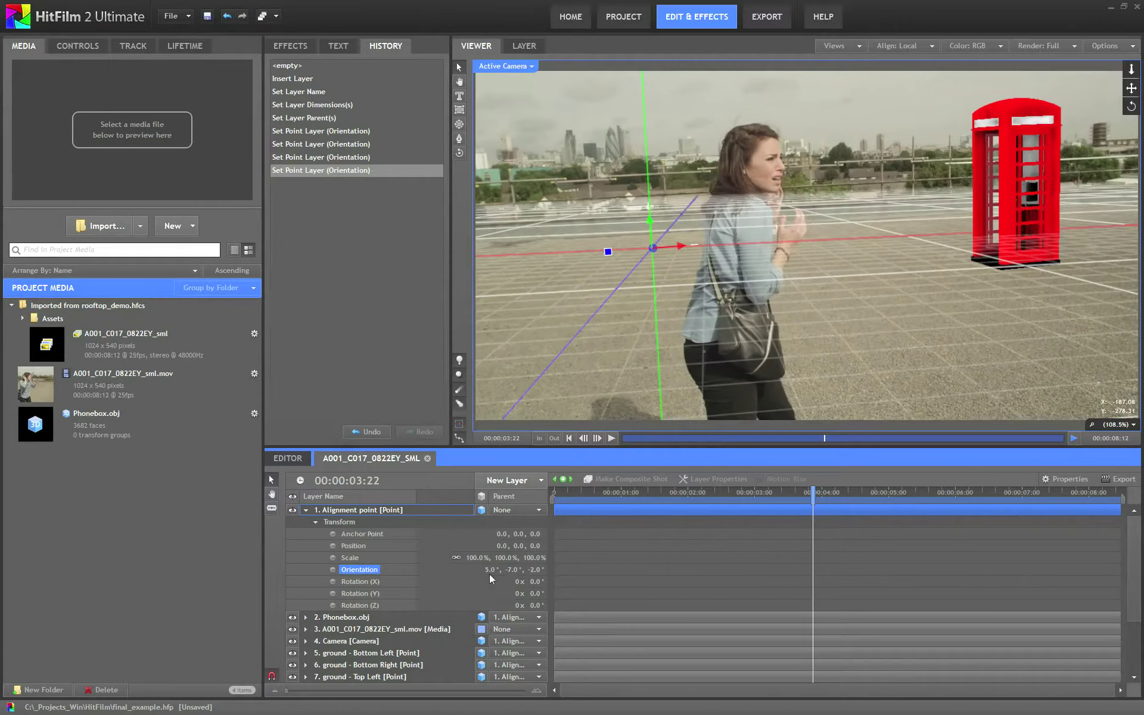
{"action": "left_click_drag", "start_coordinate": [489, 574], "coordinate": [490, 574]}
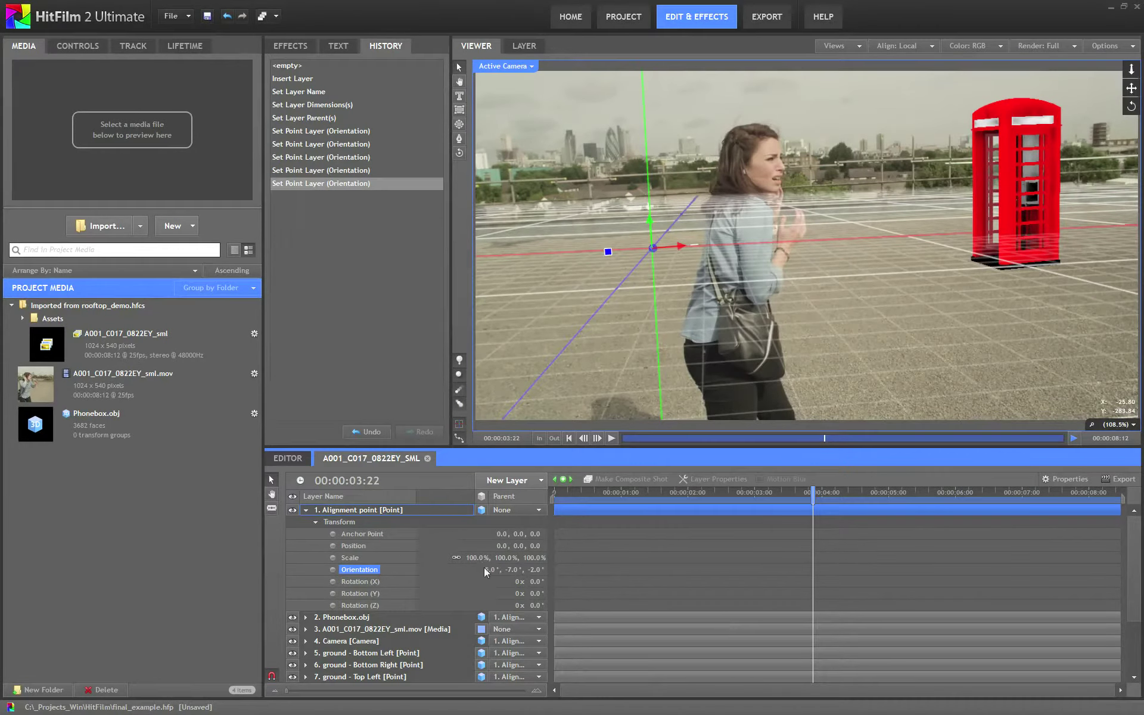
{"action": "left_click_drag", "start_coordinate": [488, 569], "coordinate": [496, 577]}
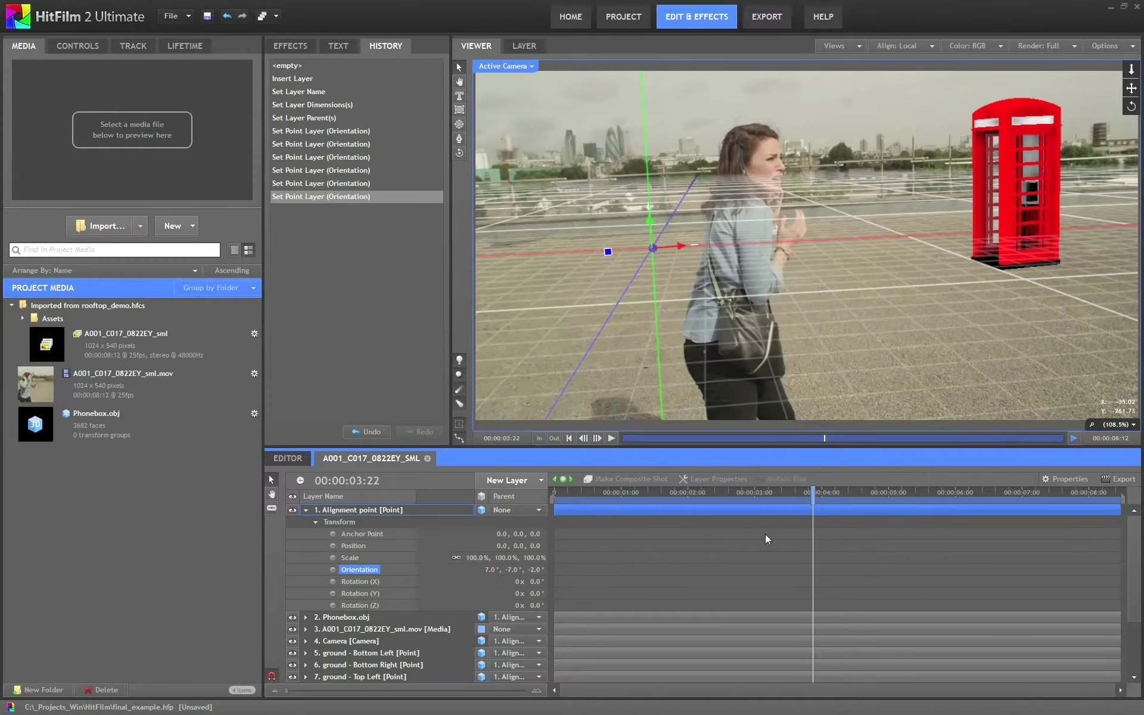
Play the shot through and return to 00:00:04:15 to check the grid against the ground.
{"action": "left_click", "coordinate": [612, 438]}
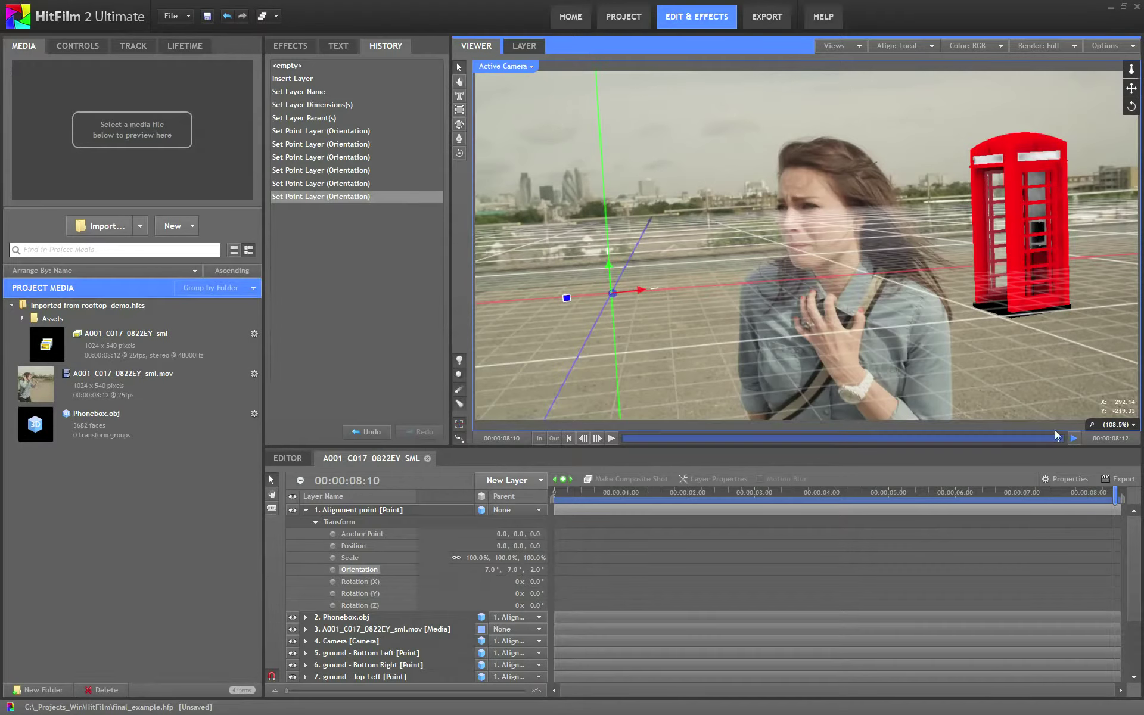
{"action": "left_click_drag", "start_coordinate": [1115, 494], "coordinate": [861, 513]}
Using a three-view layout, lower the Alignment point to position 2.6, -74.7, 8.9, and return to a single view.
{"action": "left_click", "coordinate": [847, 47]}
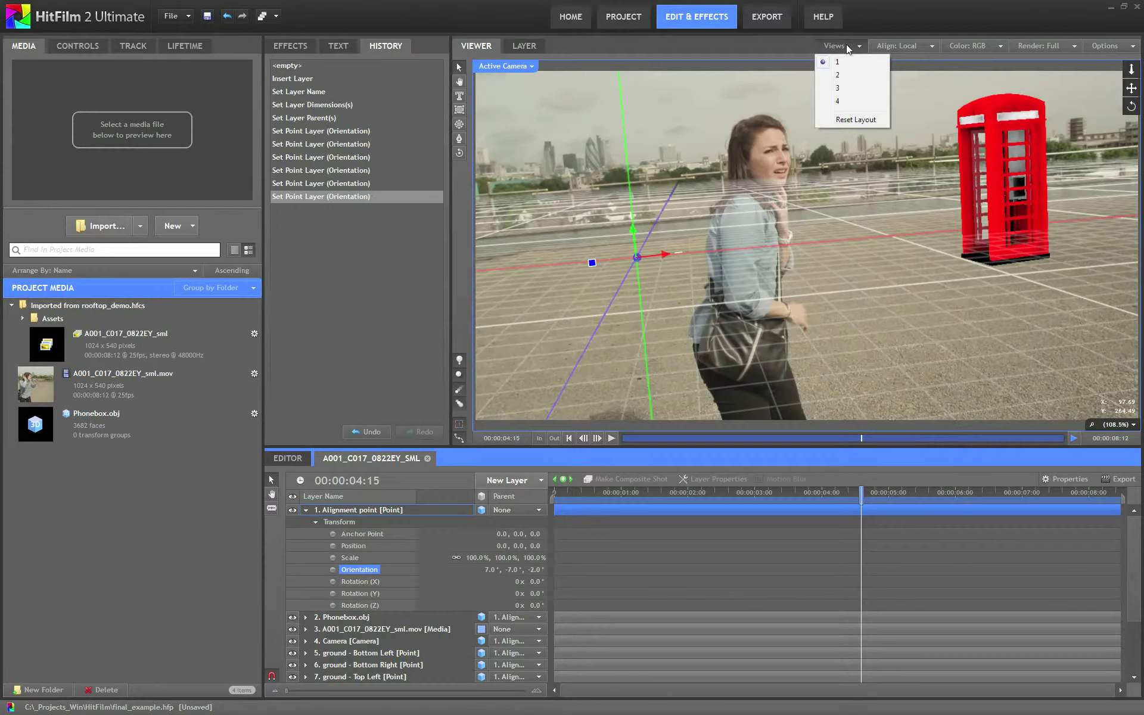
{"action": "left_click", "coordinate": [836, 88]}
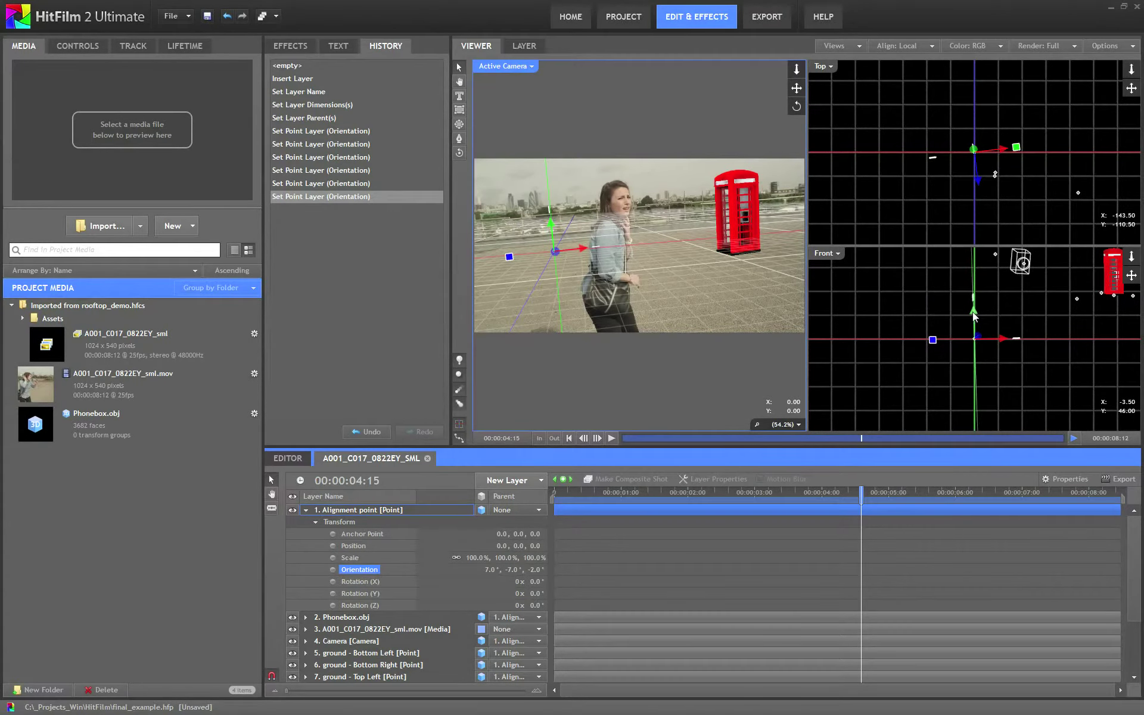
{"action": "left_click_drag", "start_coordinate": [975, 316], "coordinate": [971, 361]}
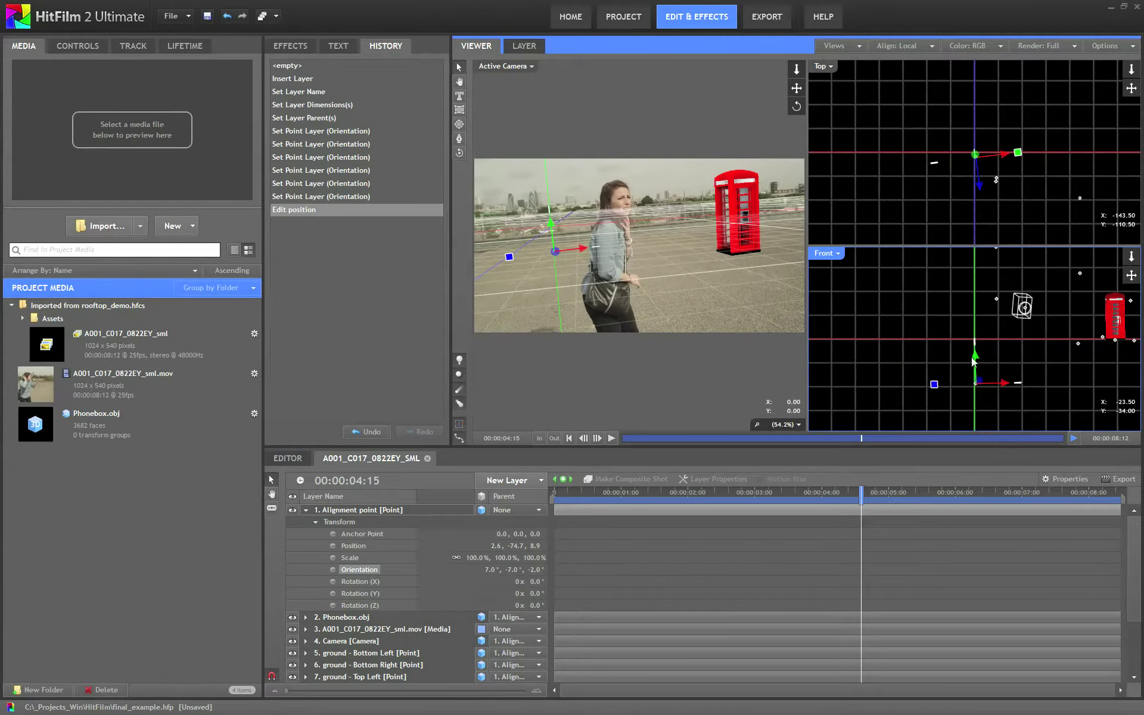
{"action": "left_click", "coordinate": [838, 52]}
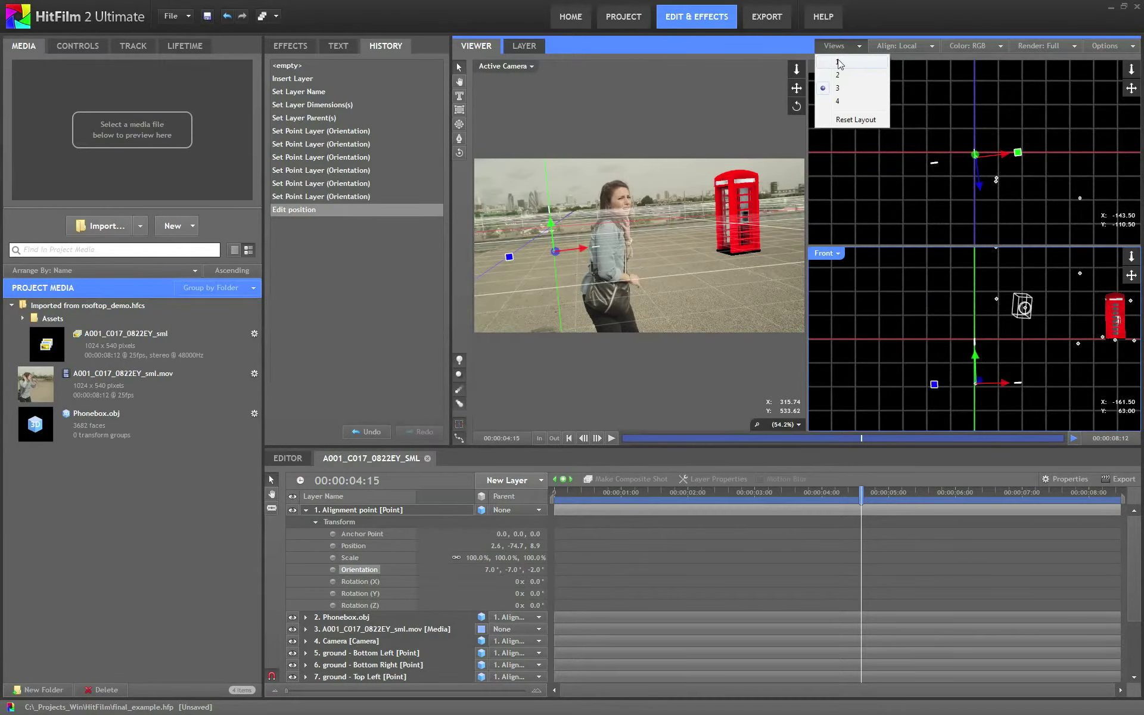
{"action": "left_click", "coordinate": [838, 60]}
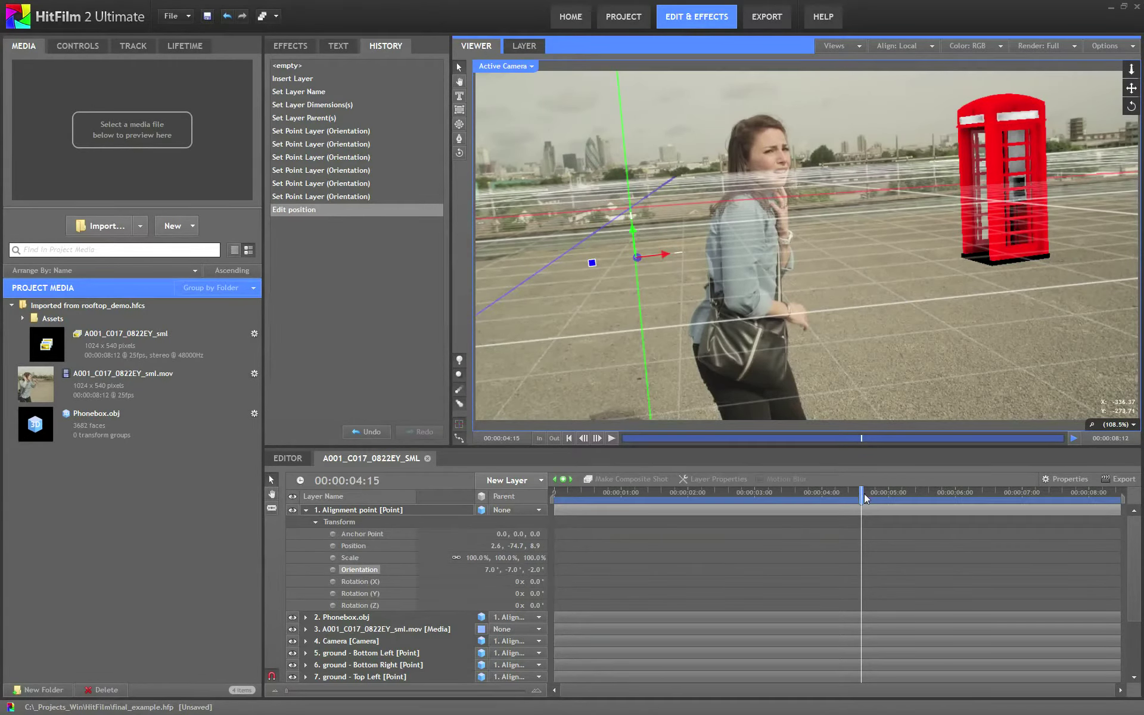
Play and scrub through the footage to check how the lowered grid sits on the rooftop.
{"action": "mouse_move", "coordinate": [863, 498]}
{"action": "left_mouse_down"}
{"action": "mouse_move", "coordinate": [820, 500]}
{"action": "mouse_move", "coordinate": [850, 500]}
{"action": "left_mouse_up"}
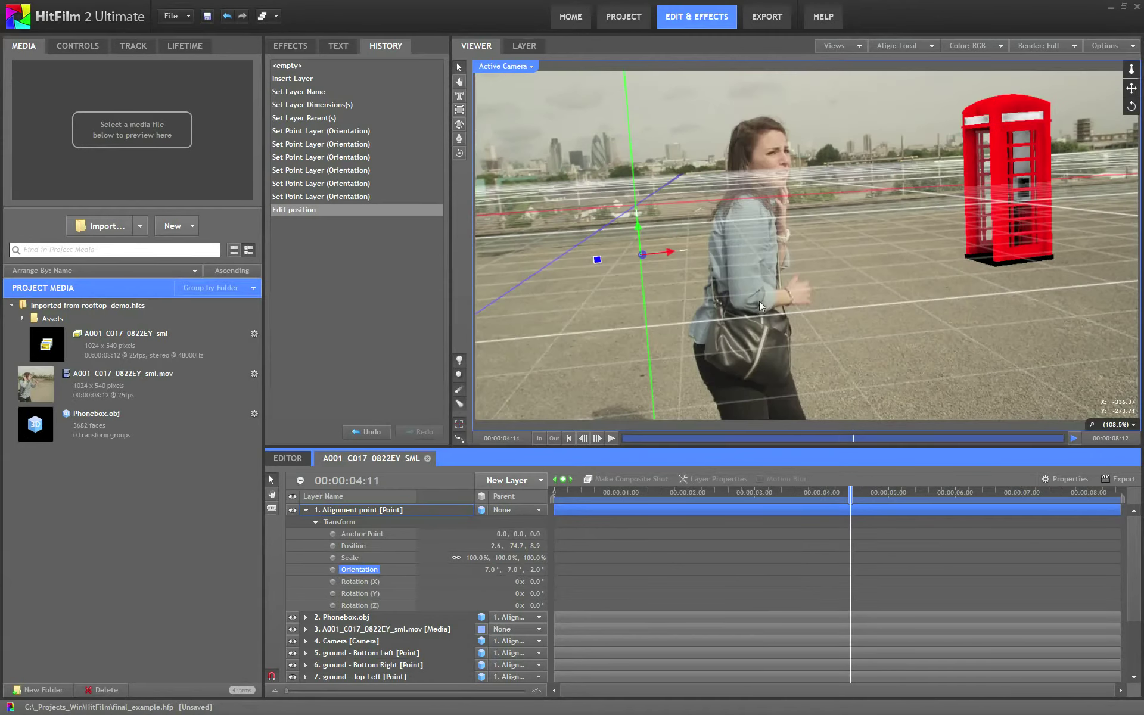
{"action": "left_click", "coordinate": [611, 438]}
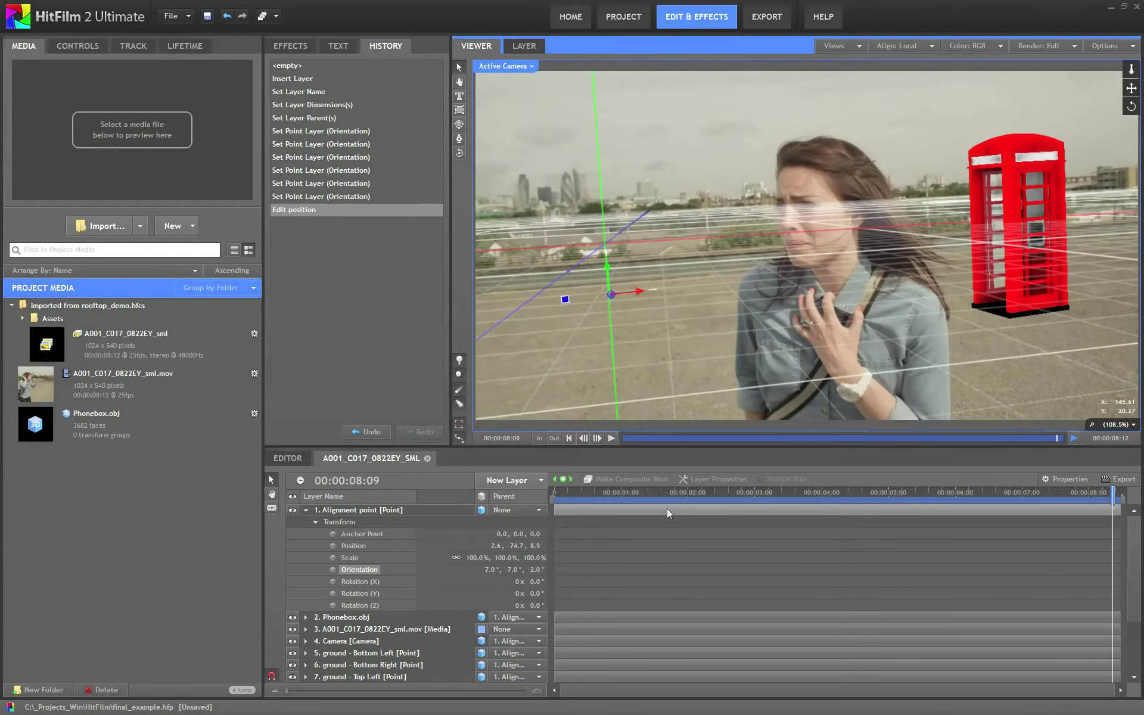
{"action": "left_click_drag", "start_coordinate": [1114, 498], "coordinate": [739, 483]}
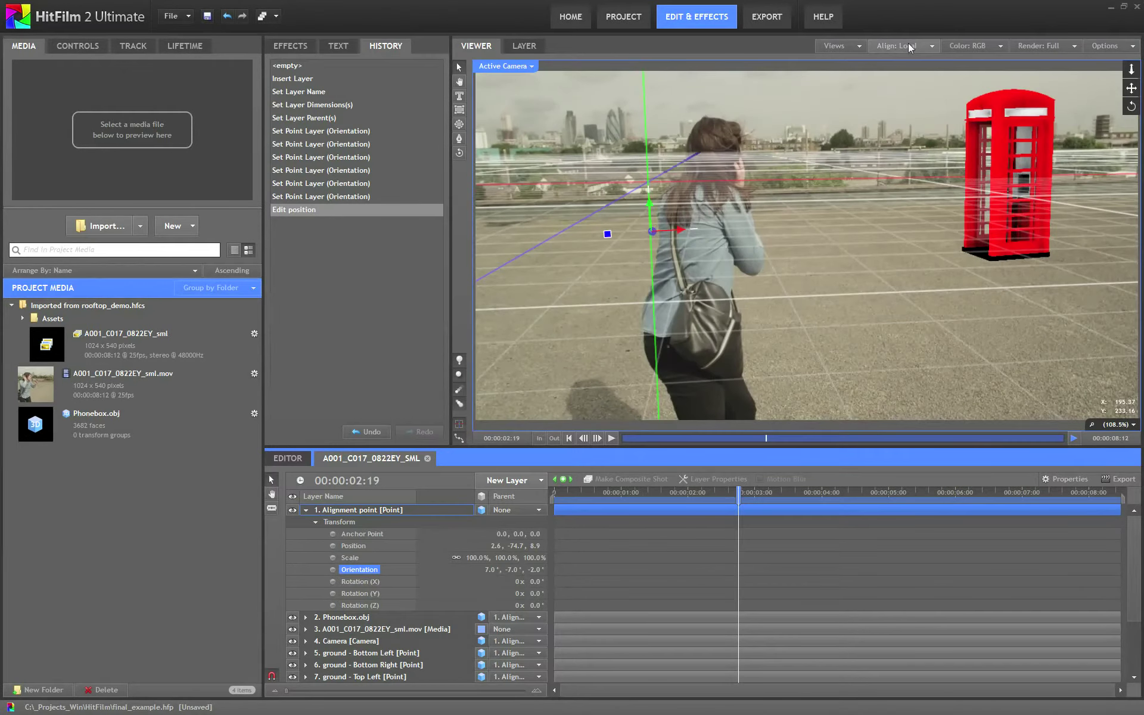
Examine the camera, phone box and points in a three-view layout while scrubbing, and return to a single view.
{"action": "left_click", "coordinate": [837, 46]}
{"action": "left_click", "coordinate": [840, 88]}
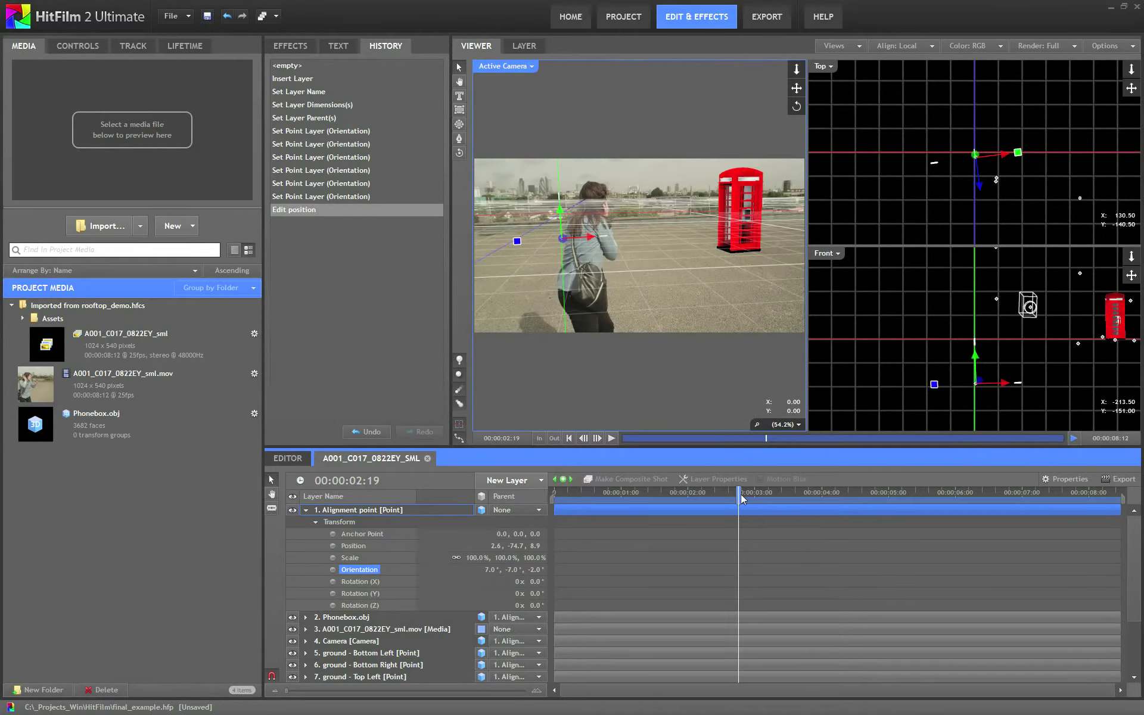
{"action": "left_click_drag", "start_coordinate": [741, 494], "coordinate": [780, 488]}
{"action": "left_click", "coordinate": [834, 45]}
{"action": "left_click", "coordinate": [846, 62]}
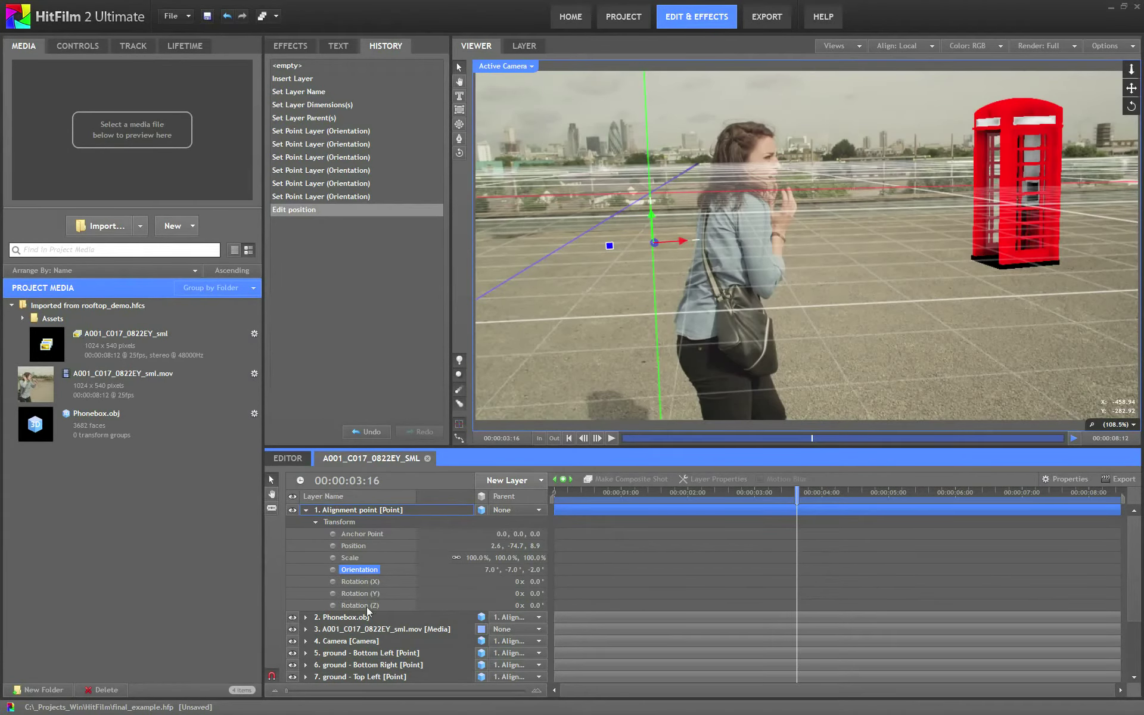
Examine the Alignment point, phone box, footage and camera layers by selecting each in turn.
{"action": "left_click", "coordinate": [360, 511]}
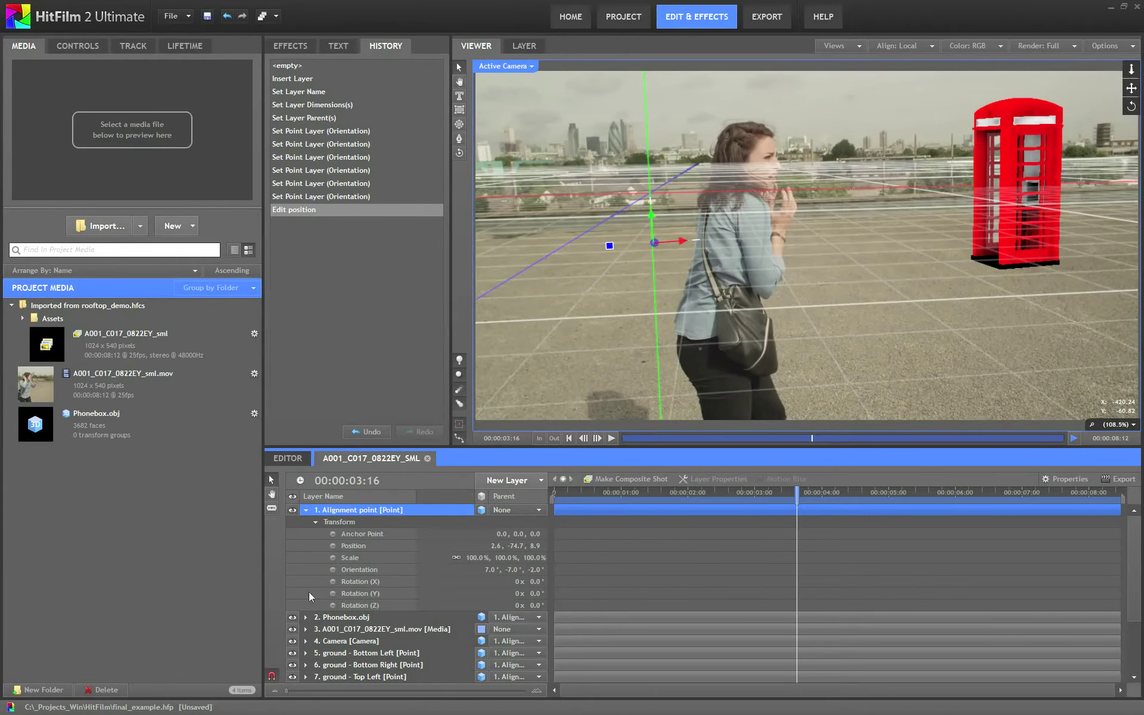
{"action": "left_click", "coordinate": [339, 620]}
{"action": "left_click", "coordinate": [341, 631]}
{"action": "left_click", "coordinate": [349, 641]}
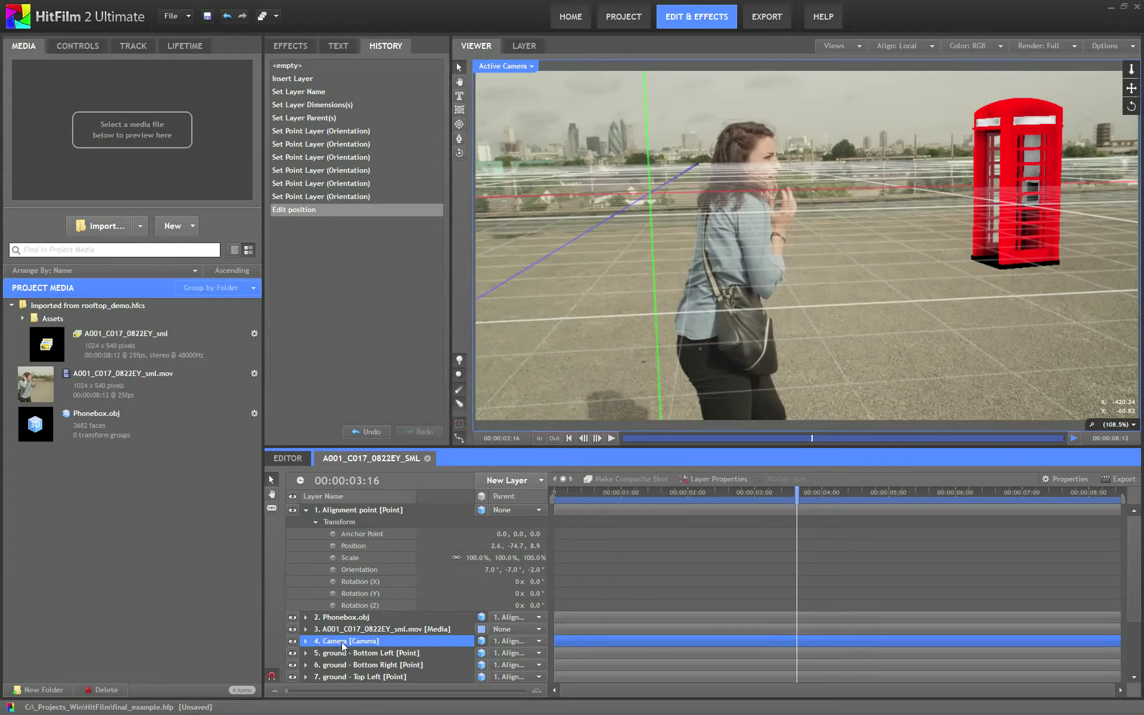
{"action": "left_click", "coordinate": [377, 628]}
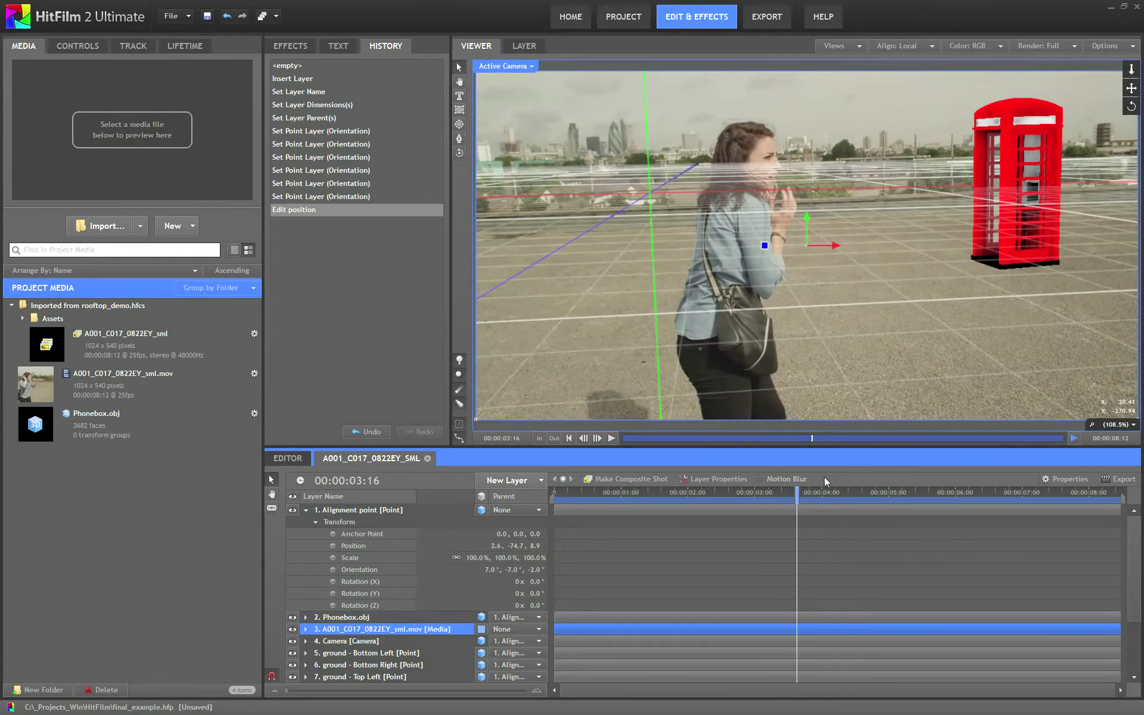
Check the aligned scene at 00:00:04:16 in three views and scrub the single view from near the start.
{"action": "left_click_drag", "start_coordinate": [799, 493], "coordinate": [863, 417]}
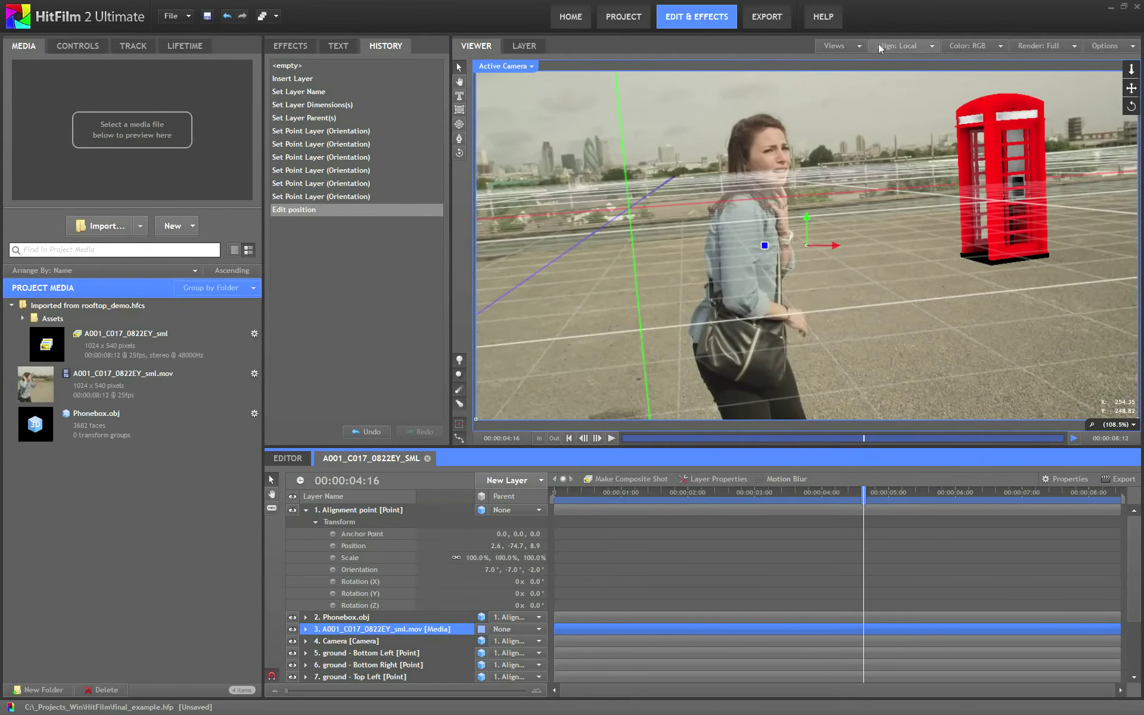
{"action": "left_click", "coordinate": [828, 46]}
{"action": "left_click", "coordinate": [837, 88]}
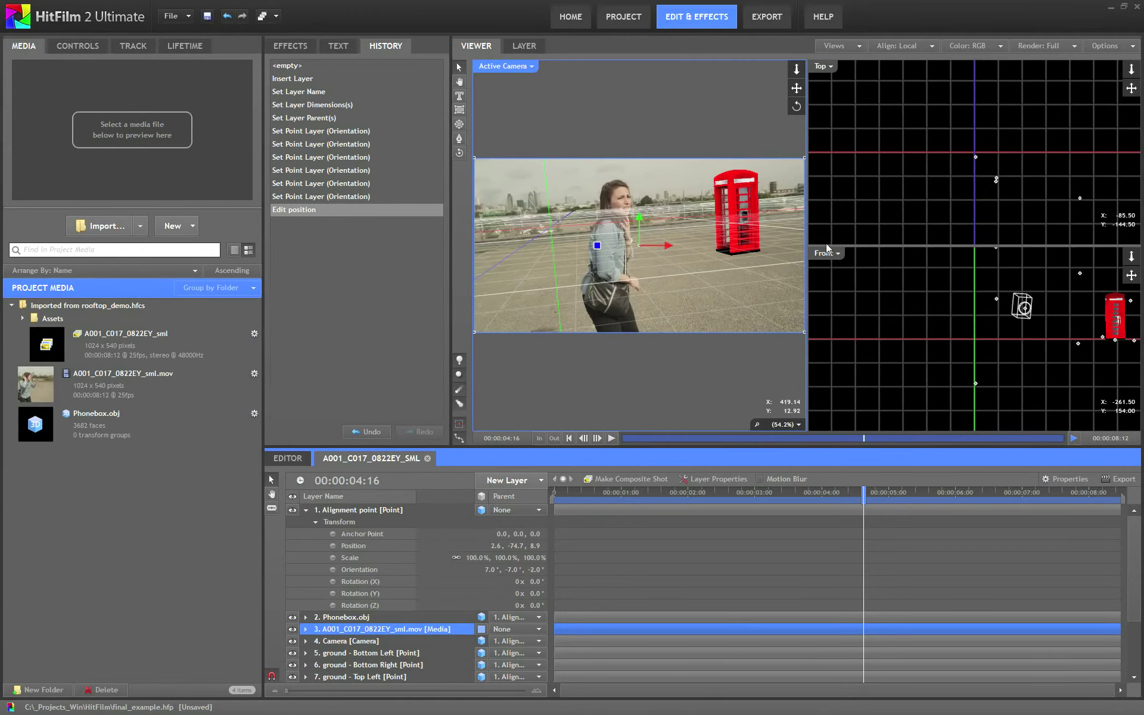
{"action": "left_click", "coordinate": [593, 493]}
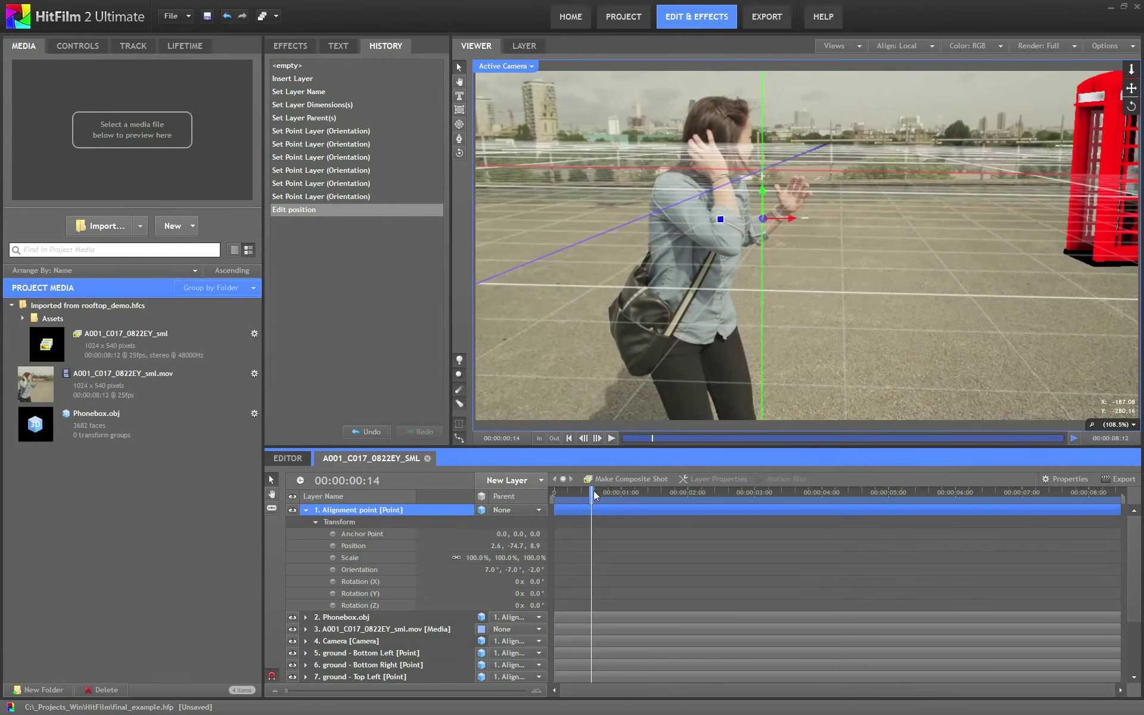
{"action": "left_click_drag", "start_coordinate": [594, 493], "coordinate": [664, 477]}
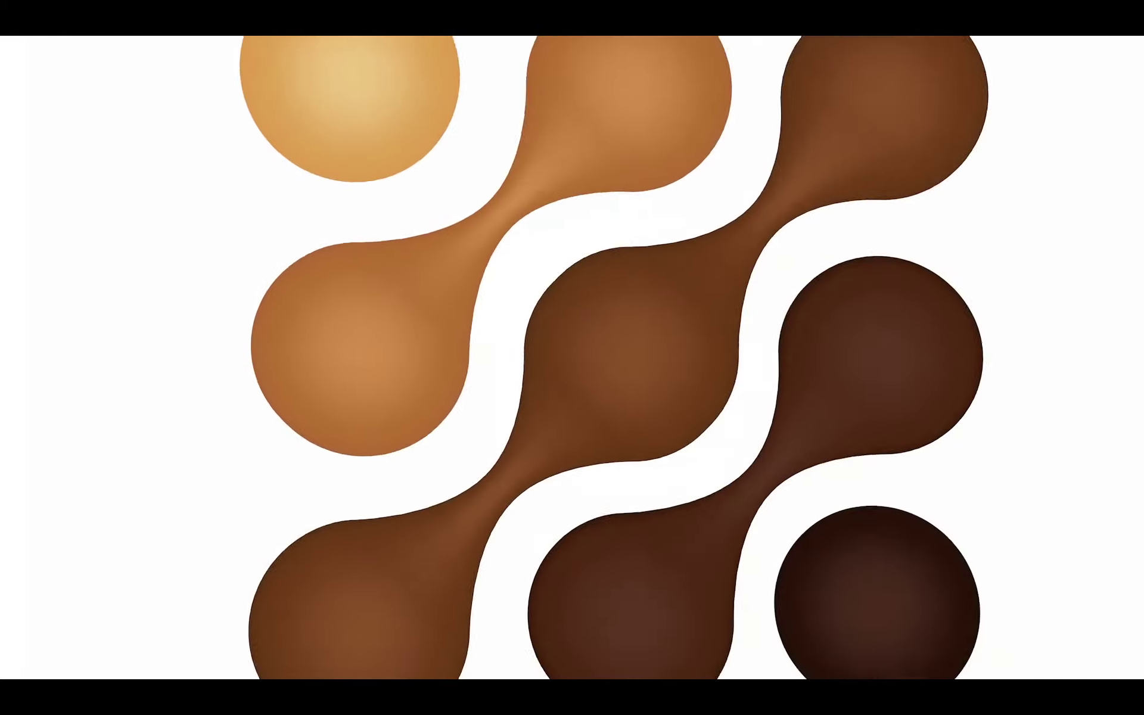